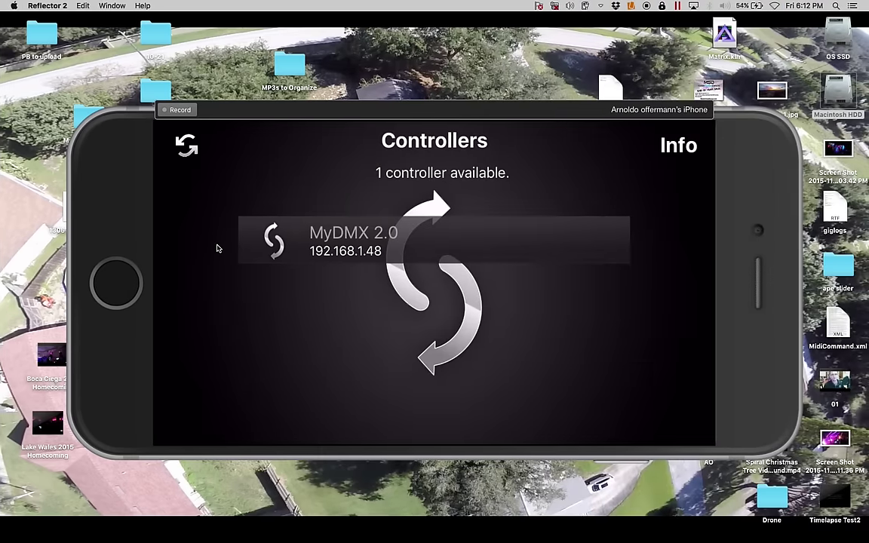
Move the mirrored phone window to the top-left, enlarge it, and toggle the Mac's Wi-Fi on and off.
drag(92, 142, 53, 68)
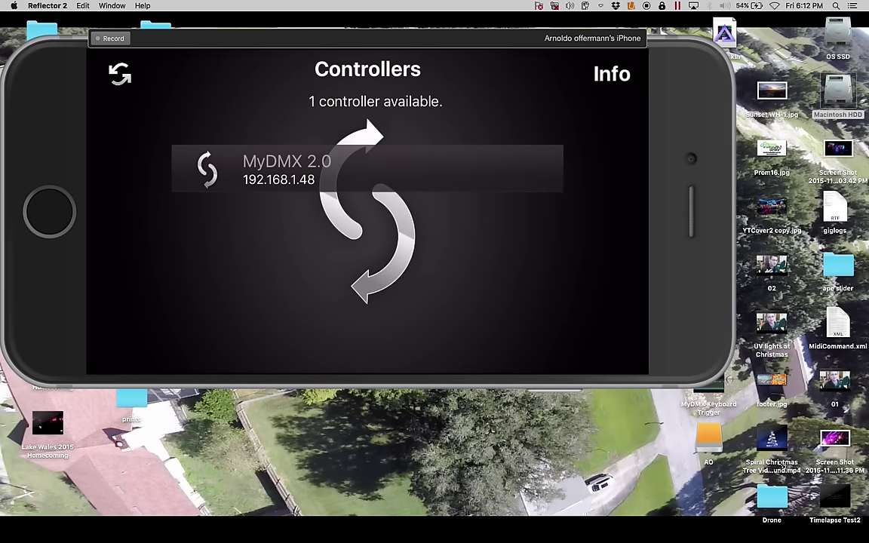
key(super+equal)
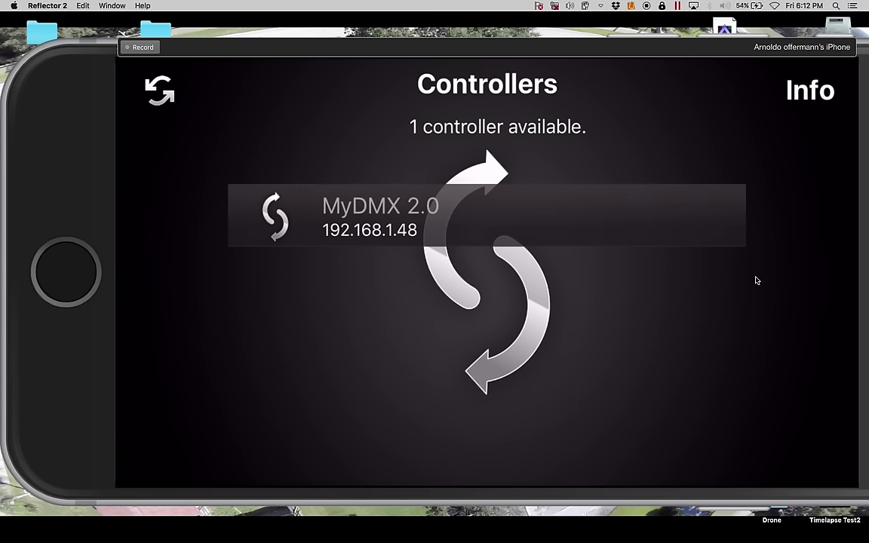
click(774, 5)
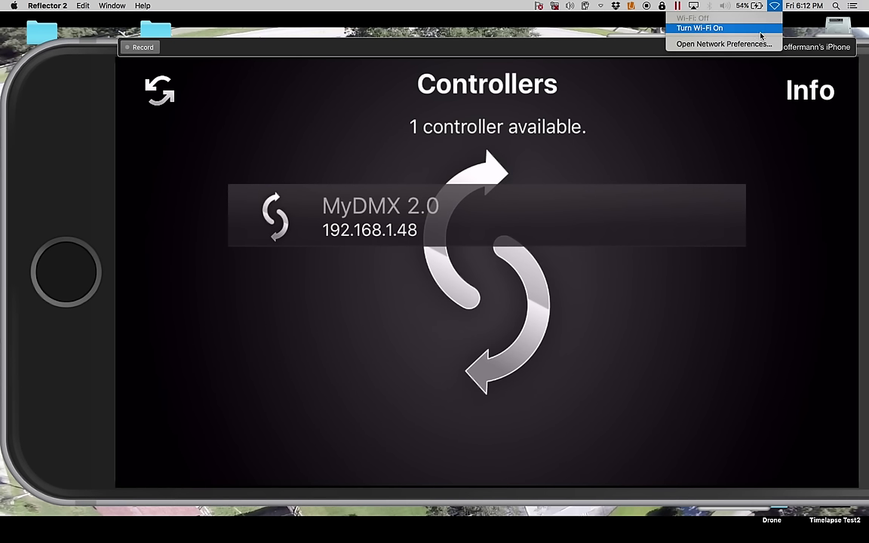
click(765, 27)
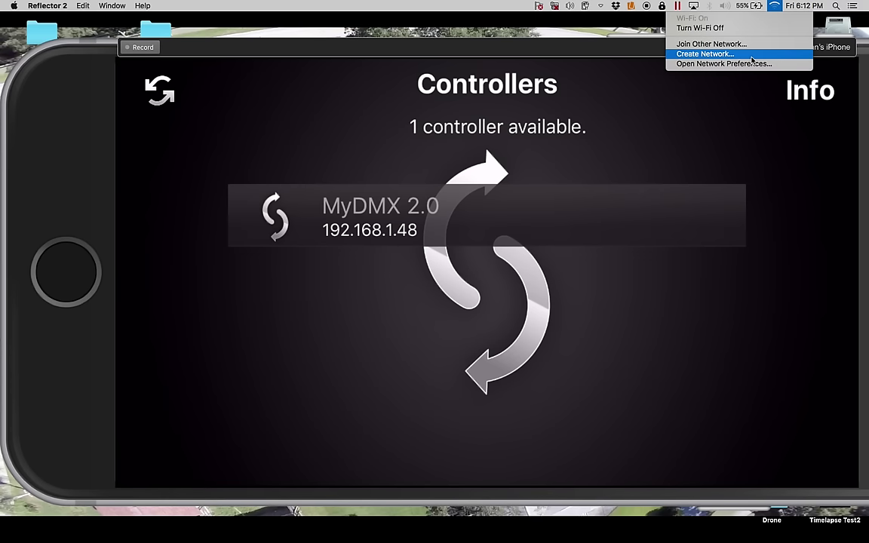
click(751, 28)
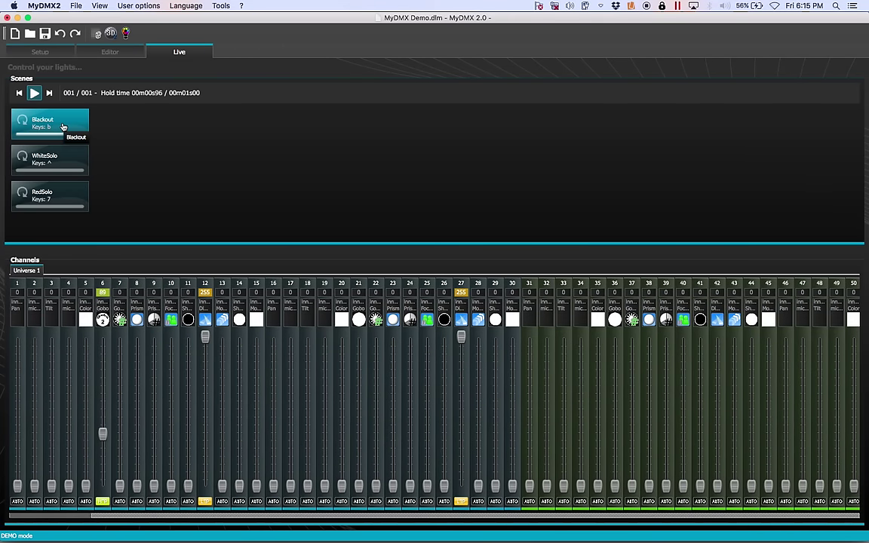
Set the Blackout scene to learn an Easy Remote command.
right_click(64, 127)
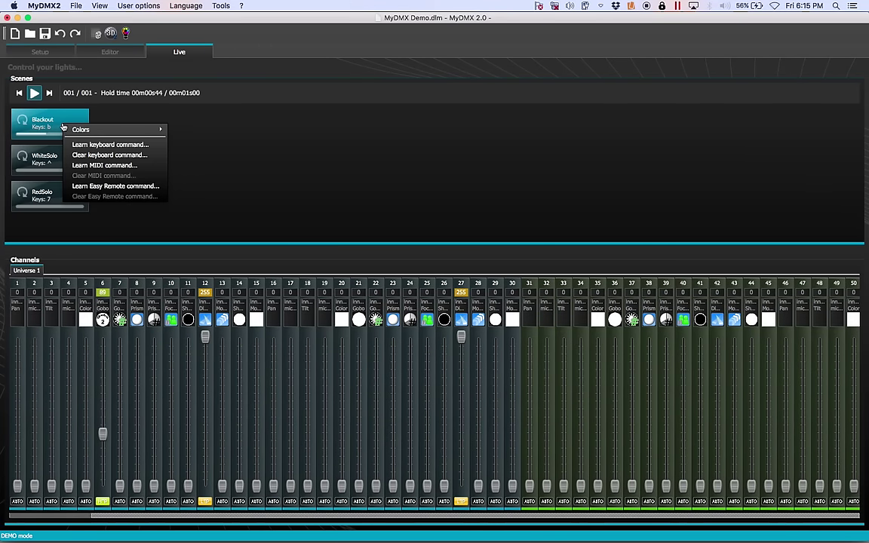
click(120, 186)
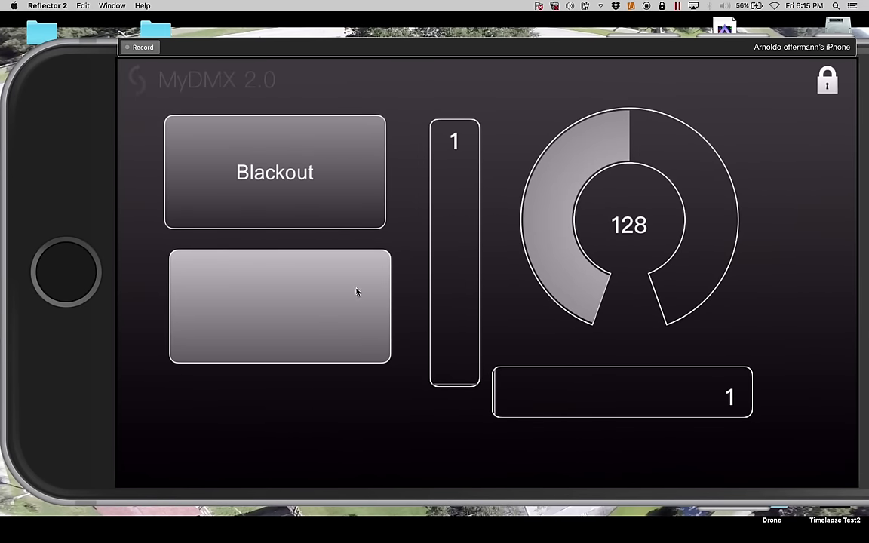
Name the lower remote button 'Red', then bring up the RedSolo scene's options in MyDMX.
click(301, 304)
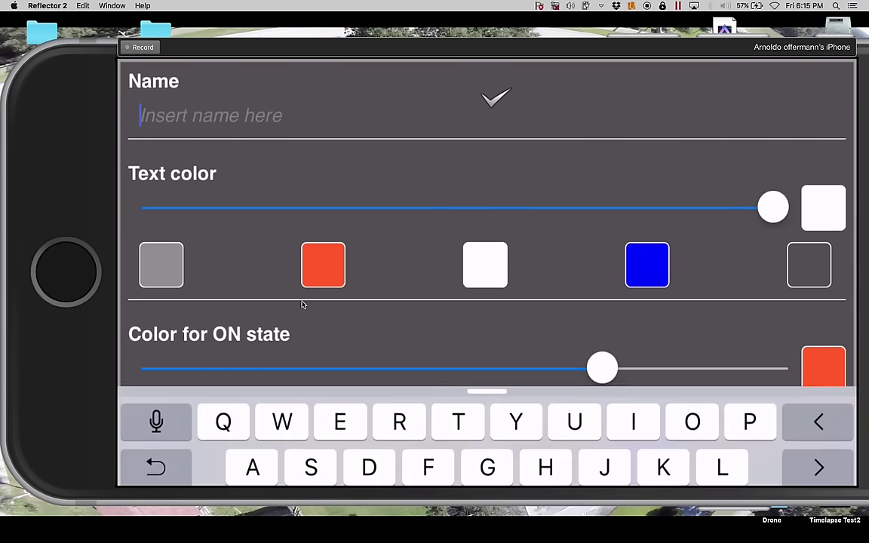
text(RedSolo)
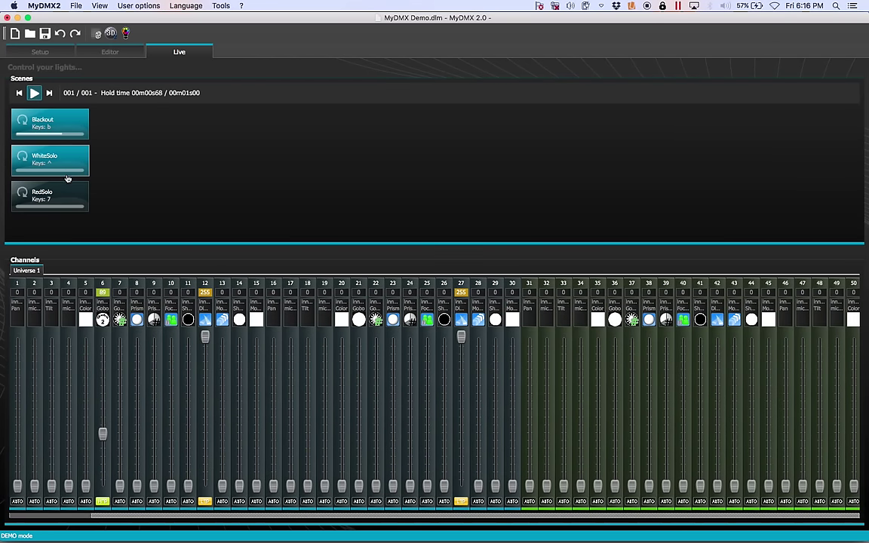
right_click(66, 197)
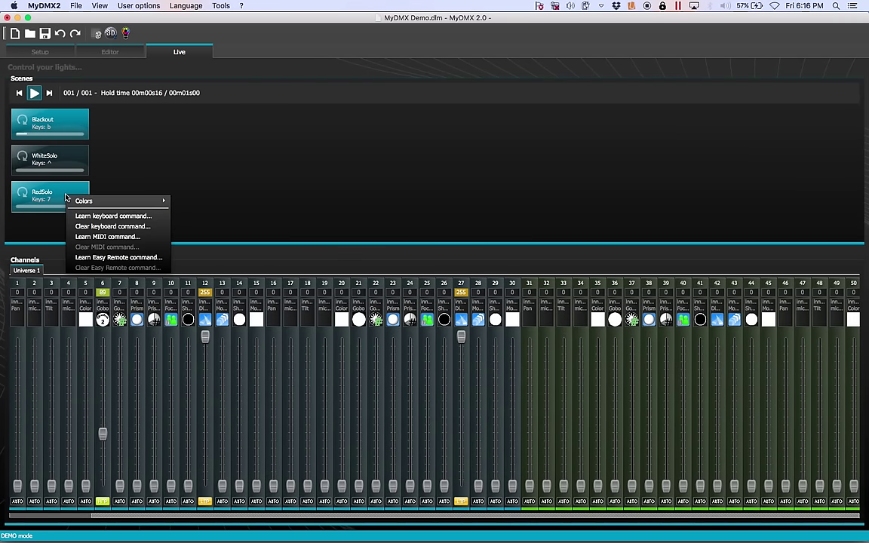
Link RedSolo to the remote's Red button, test it, then retrigger Blackout with b.
click(104, 257)
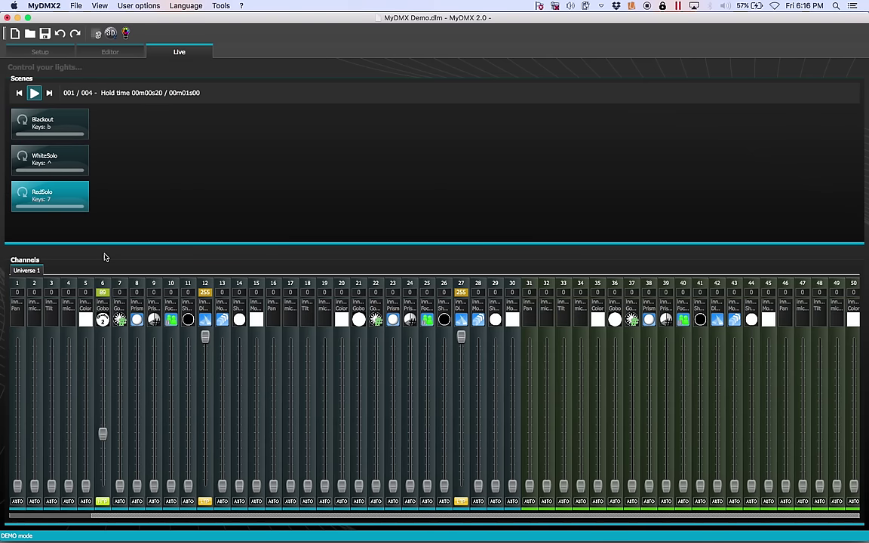
key(ctrl+Right)
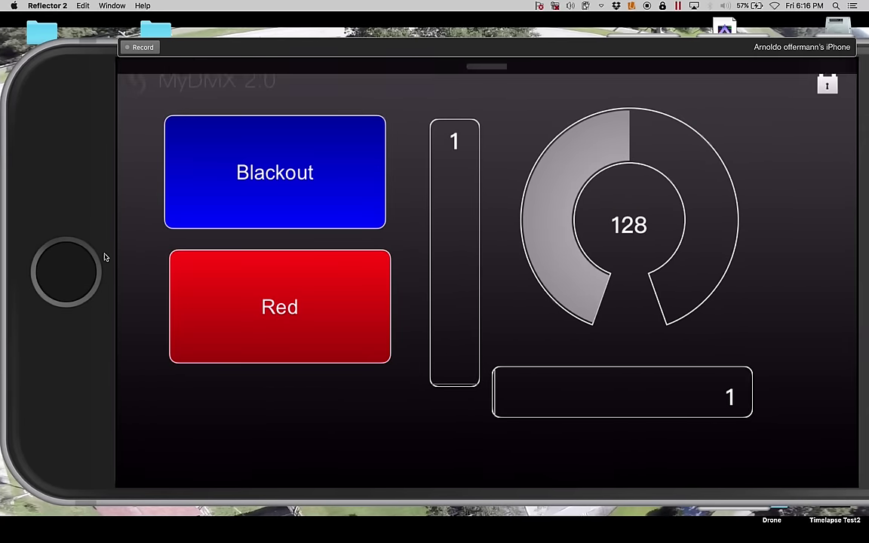
key(ctrl+Left)
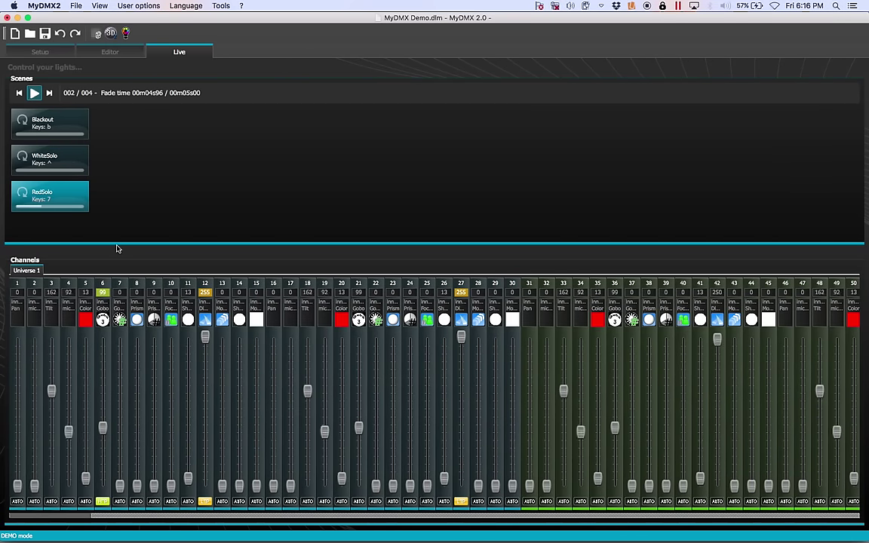
key(b)
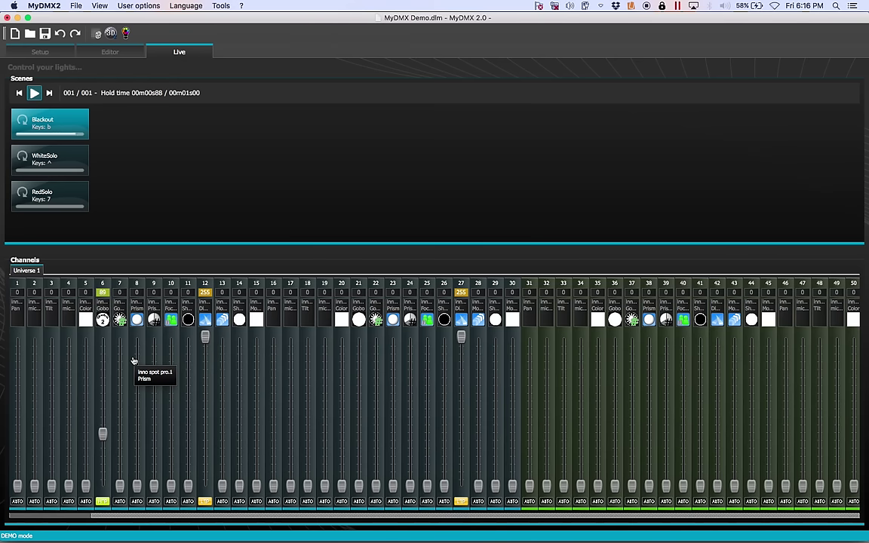
click(103, 501)
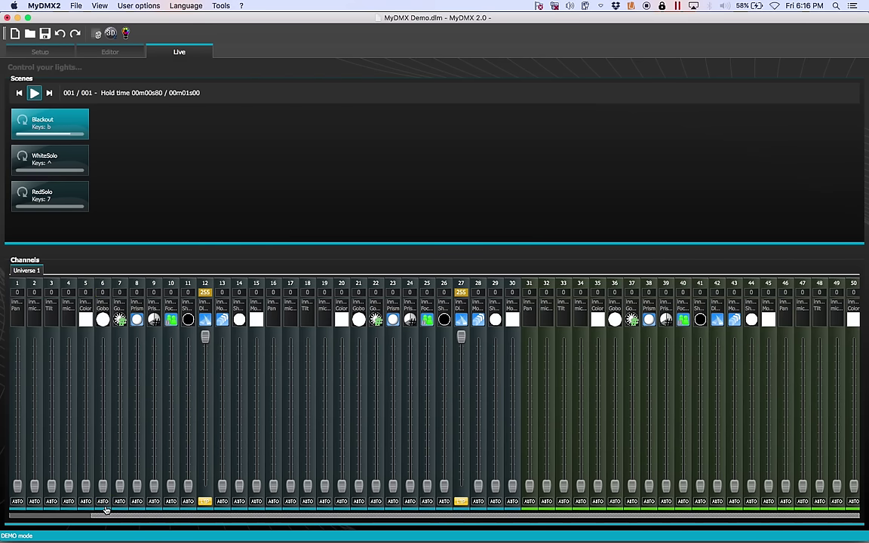
click(102, 501)
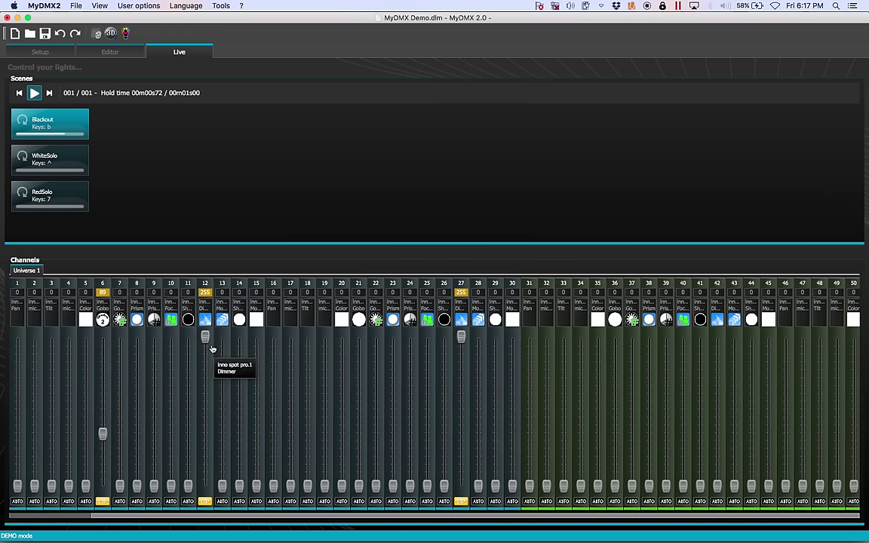
key(ctrl+Right)
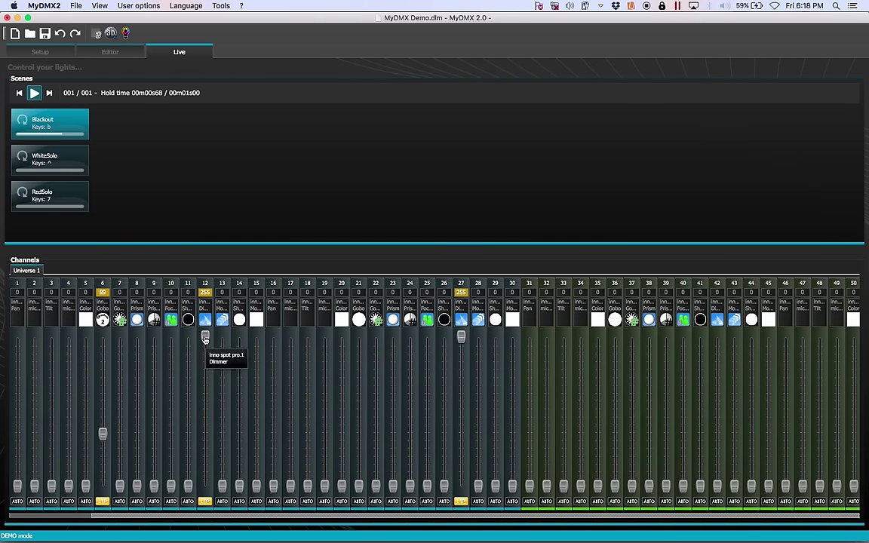
Set Dimmer channels 12, 27 and 42 to learn a remote command, taking 42 off auto.
right_click(205, 339)
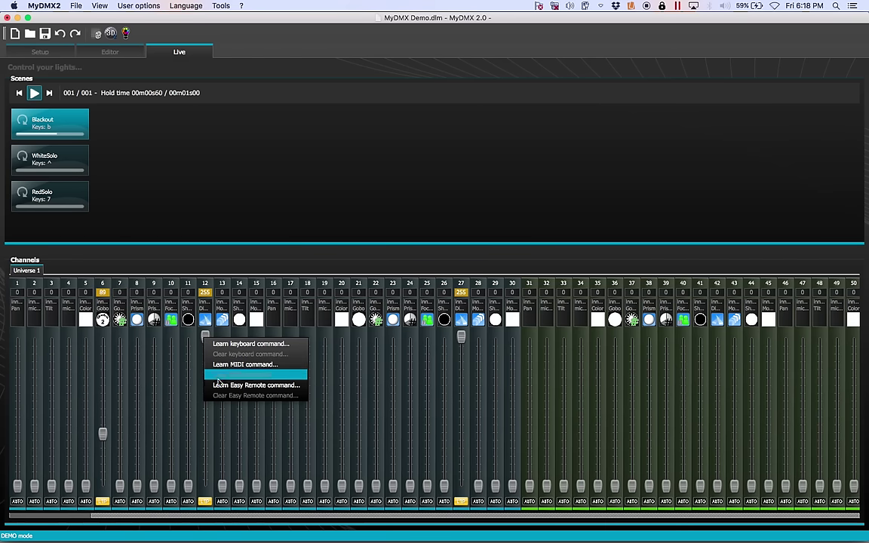
click(216, 365)
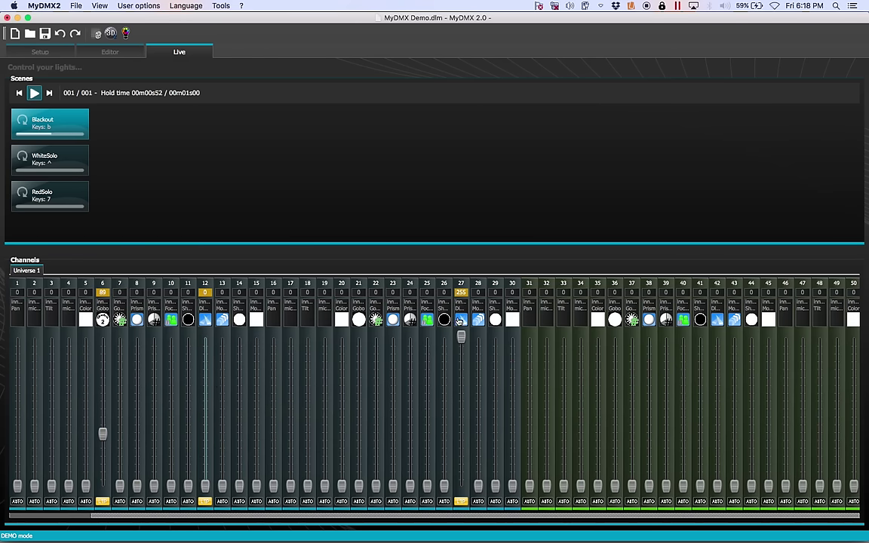
right_click(460, 321)
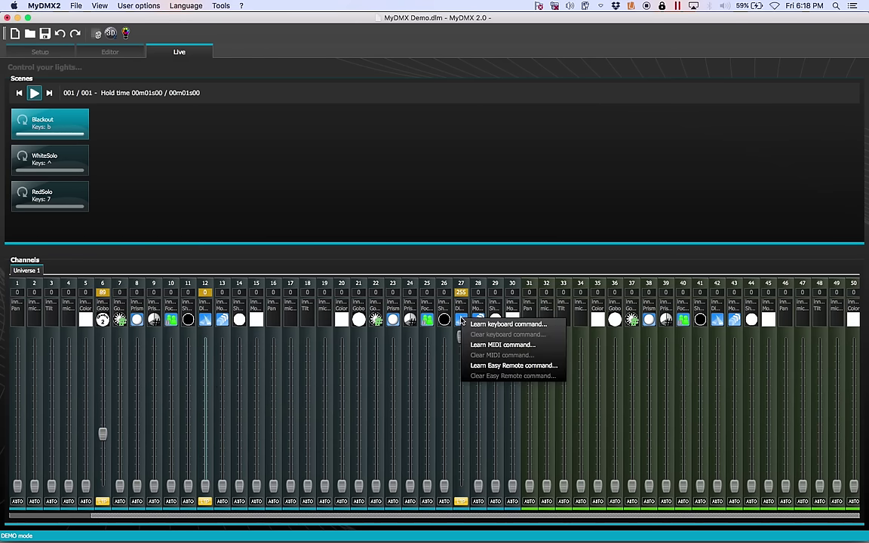
click(479, 366)
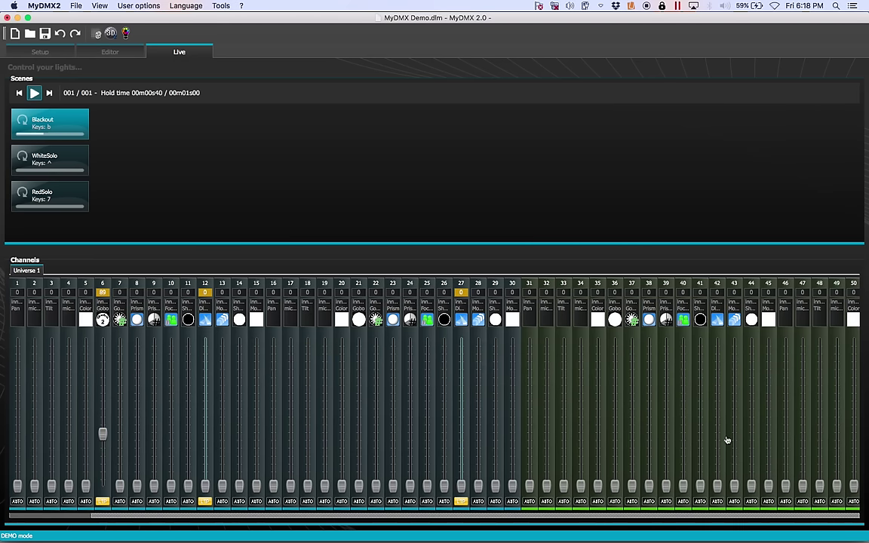
click(718, 502)
right_click(719, 342)
click(726, 374)
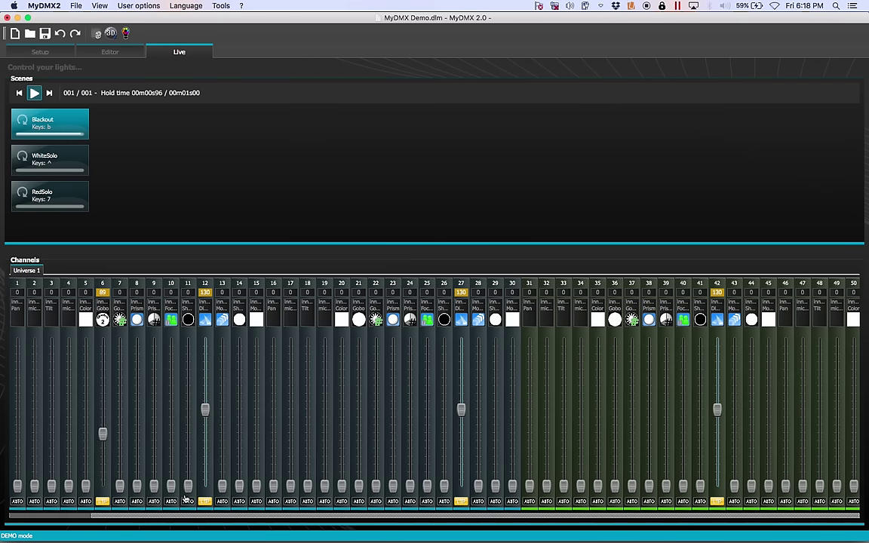
Take channels 11, 26 and 41 off auto and raise channel 11's fader to about 80.
click(187, 501)
click(444, 501)
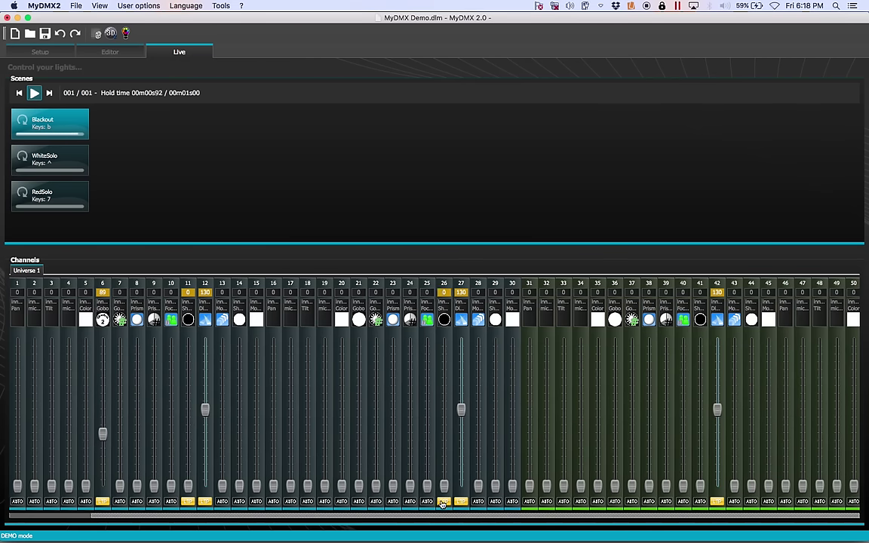
click(699, 501)
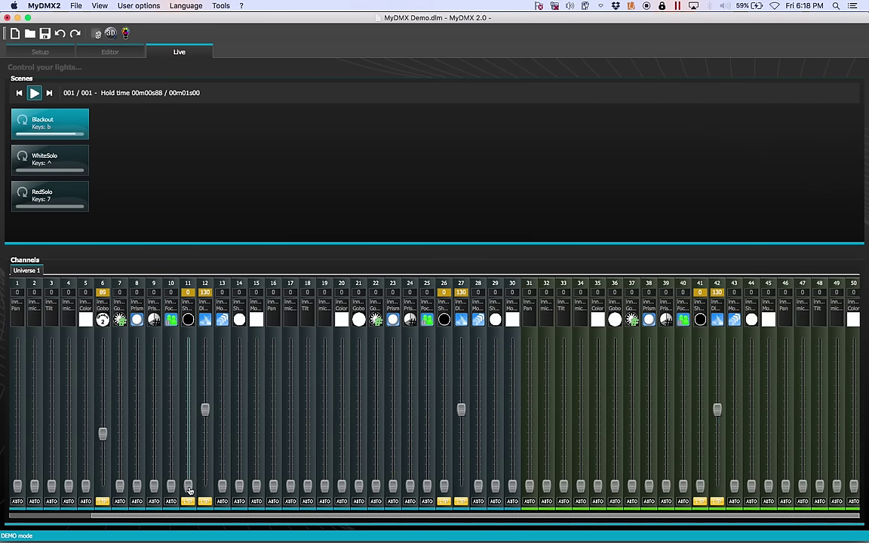
drag(189, 490, 189, 479)
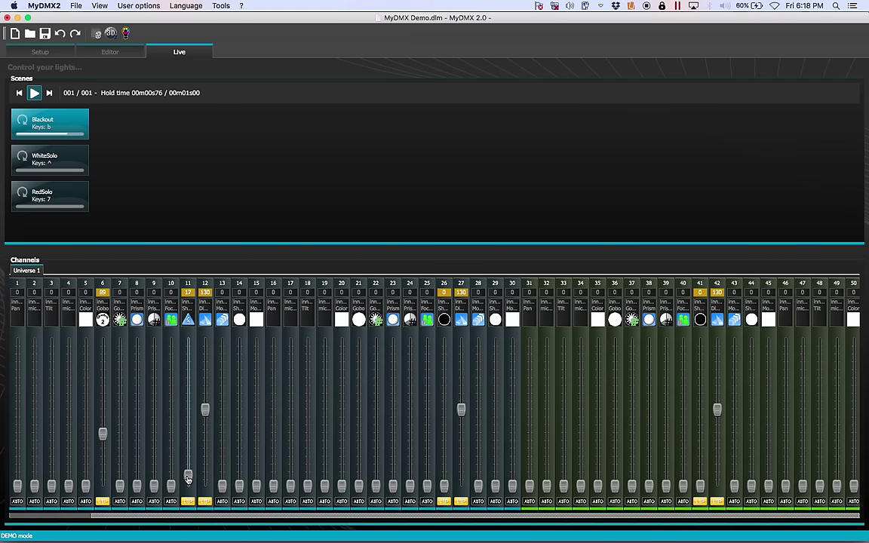
drag(188, 478, 190, 411)
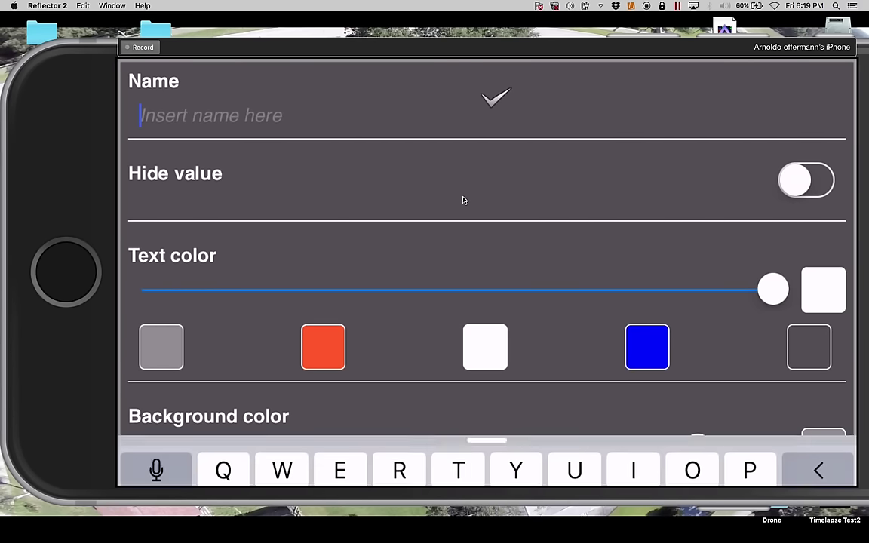
Name the new slider 'Strobe', then return to MyDMX 2.0.
text(Strobe)
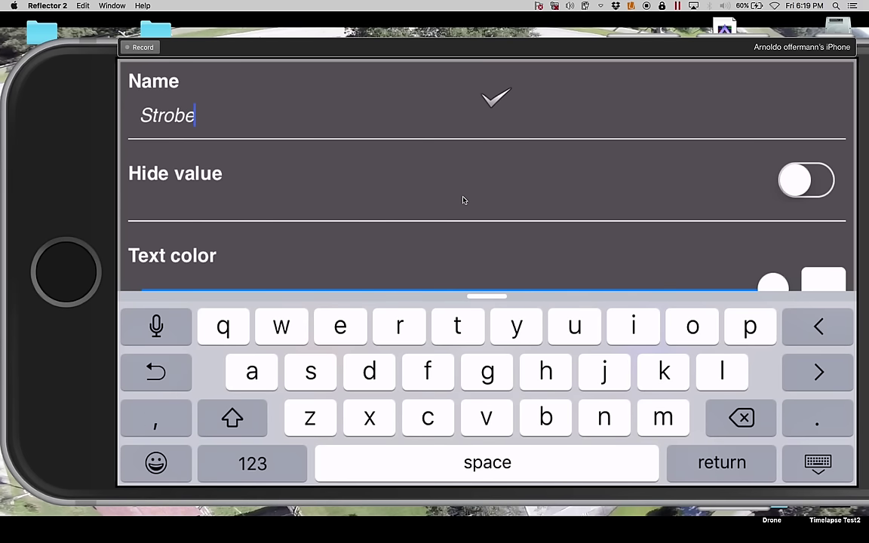
key(Return)
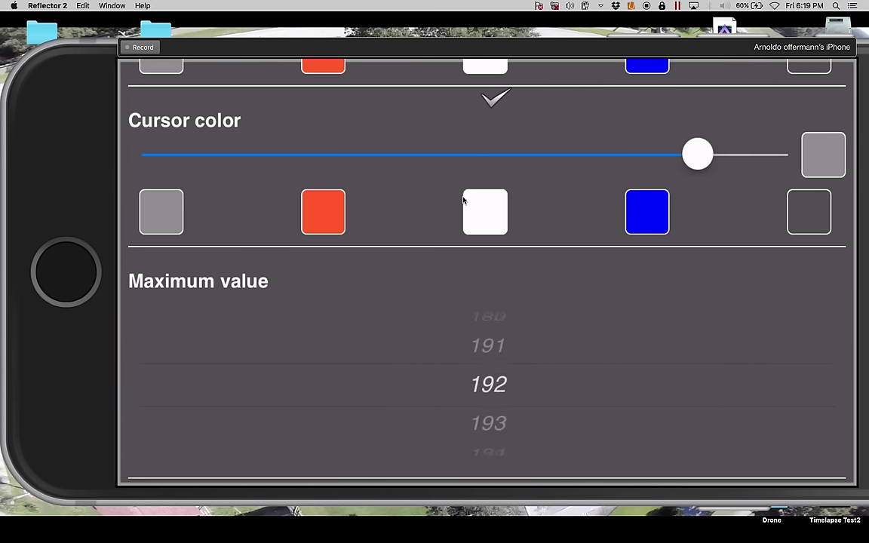
key(ctrl+Left)
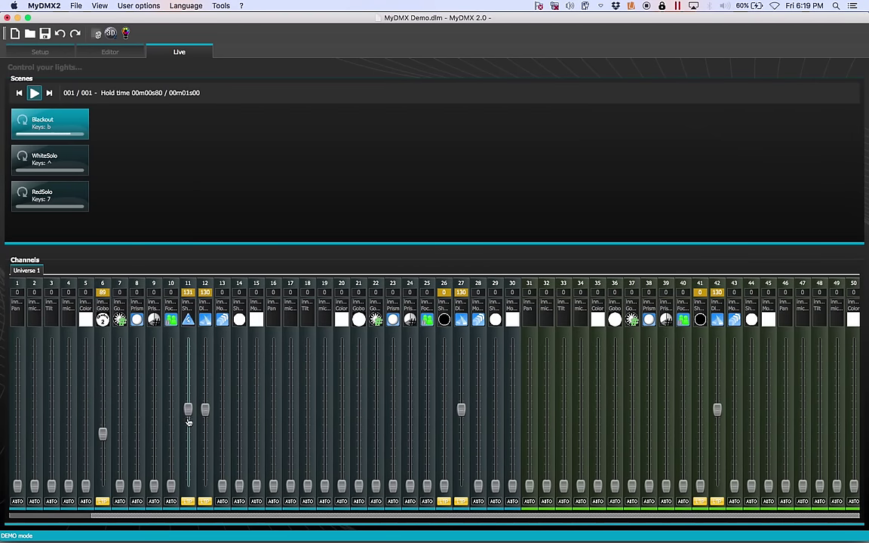
Lower channel 11's fader to the bottom so it reads 10.
drag(187, 412, 188, 483)
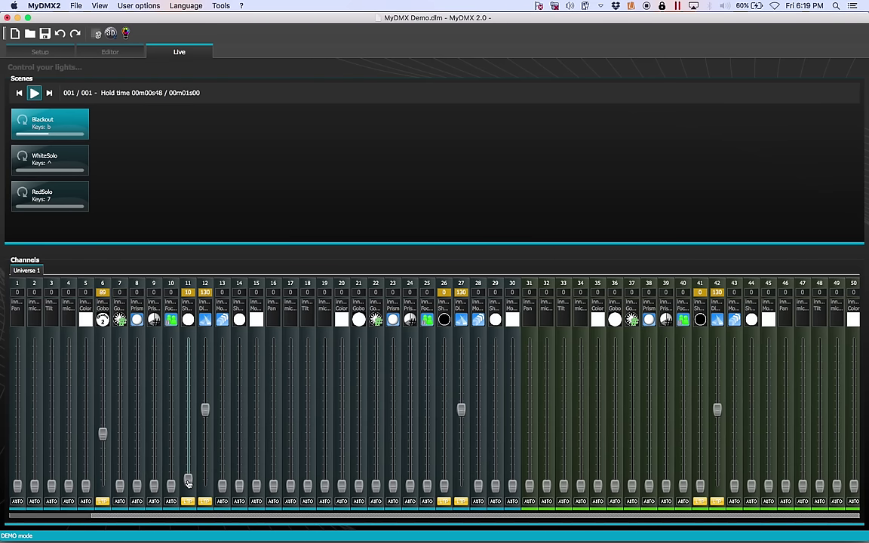
key(ctrl+Right)
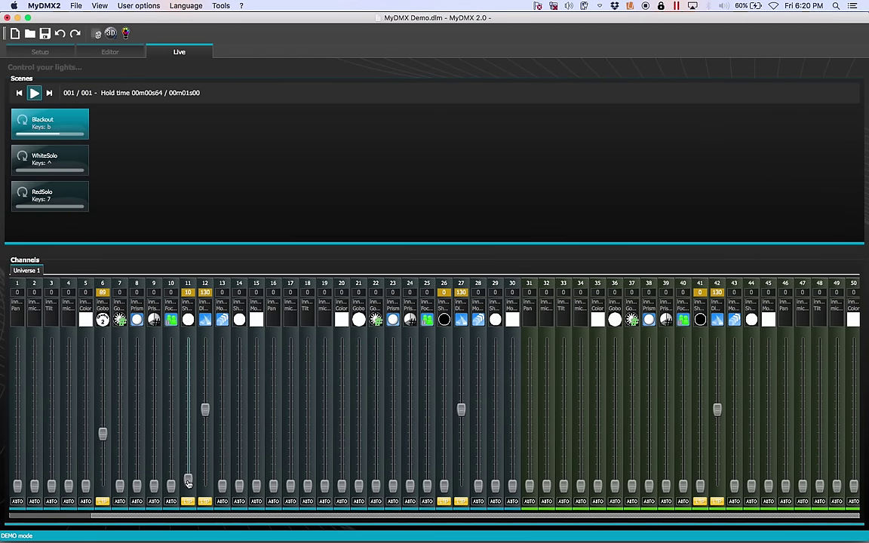
Link Strobe channels 11, 26 and 41 to the remote's Strobe slider.
right_click(186, 325)
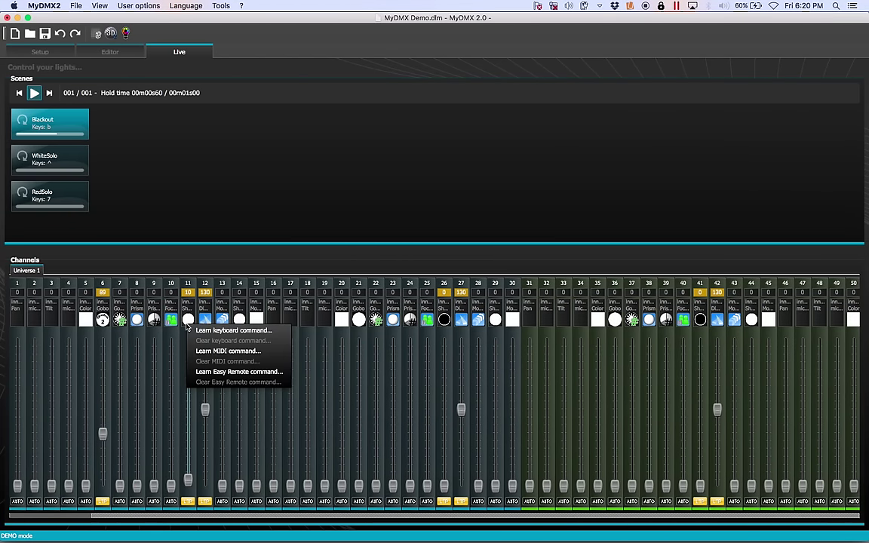
click(211, 372)
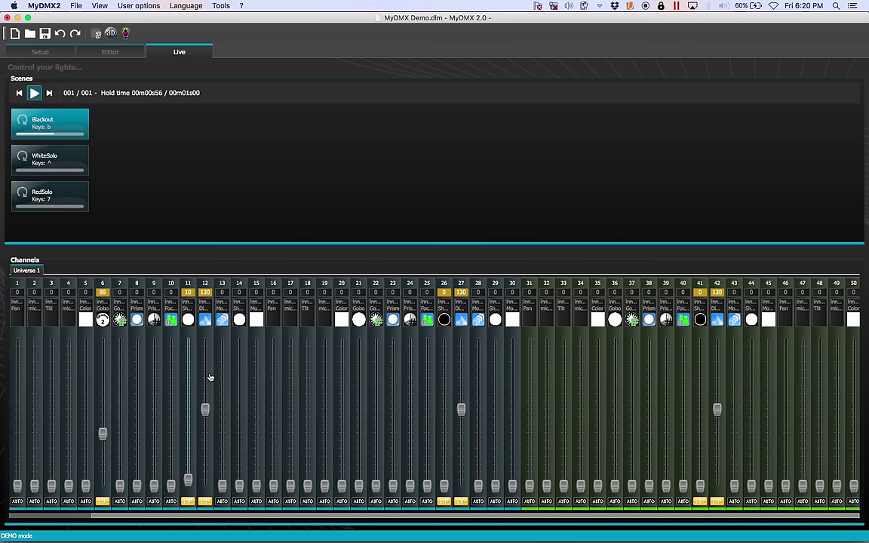
right_click(443, 321)
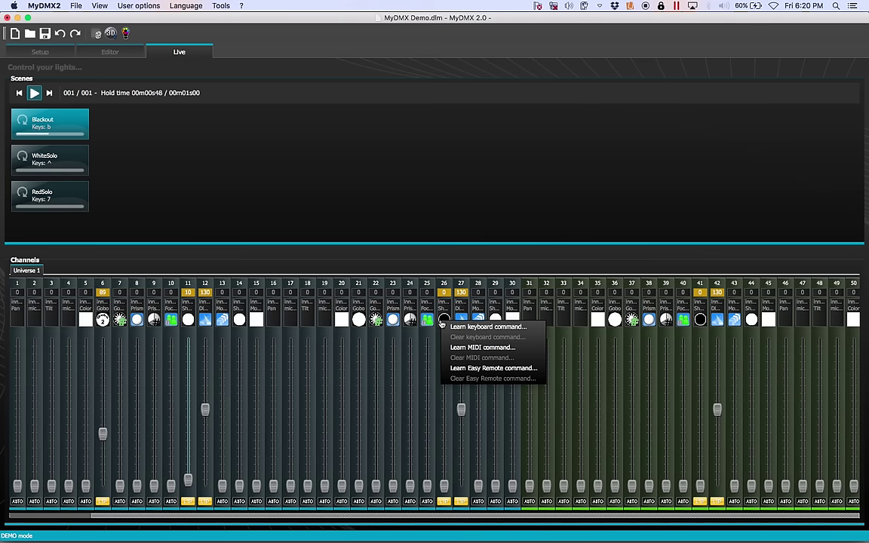
click(461, 367)
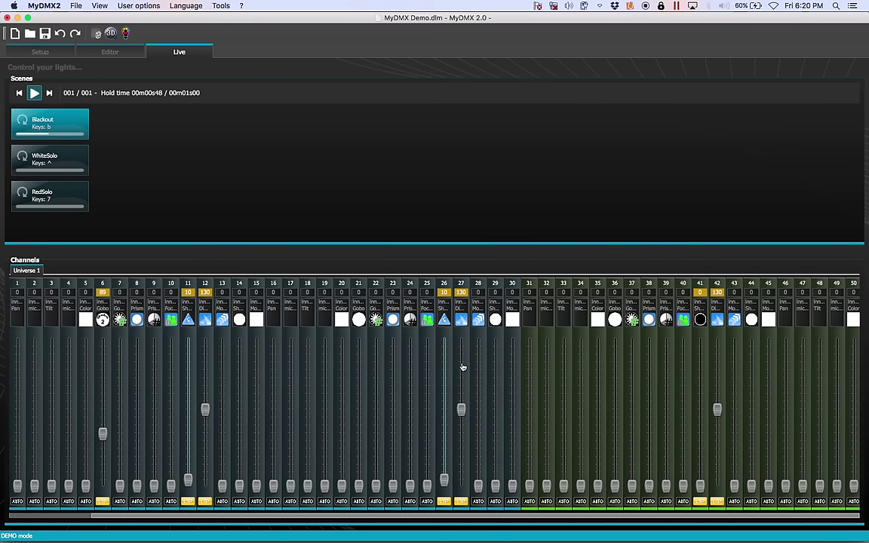
right_click(701, 321)
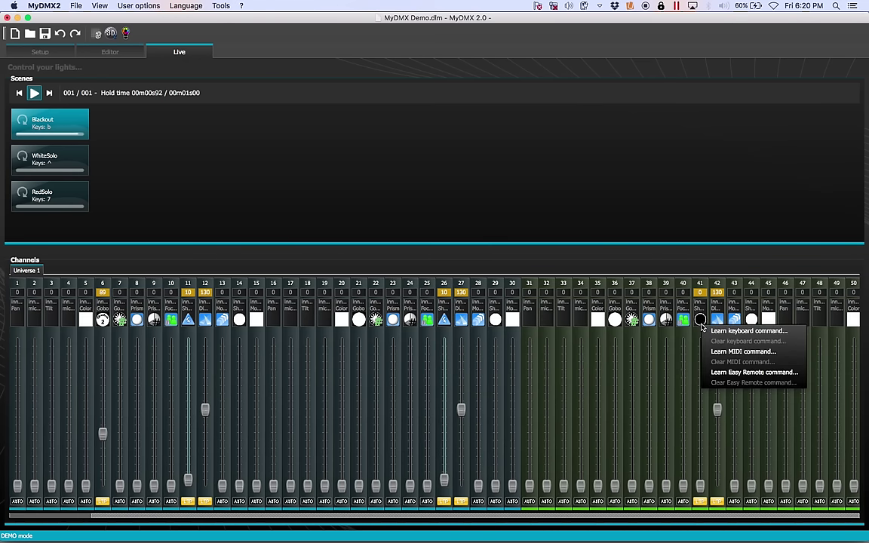
click(714, 371)
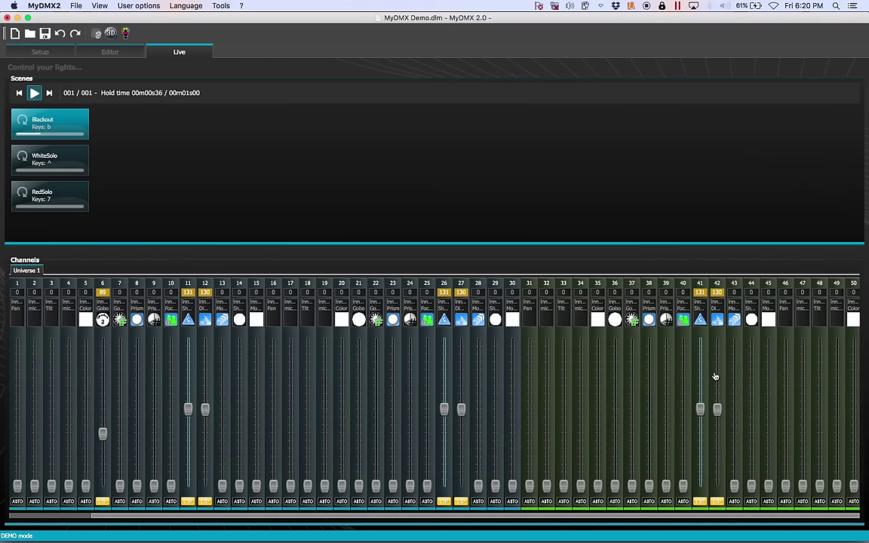
key(ctrl+Right)
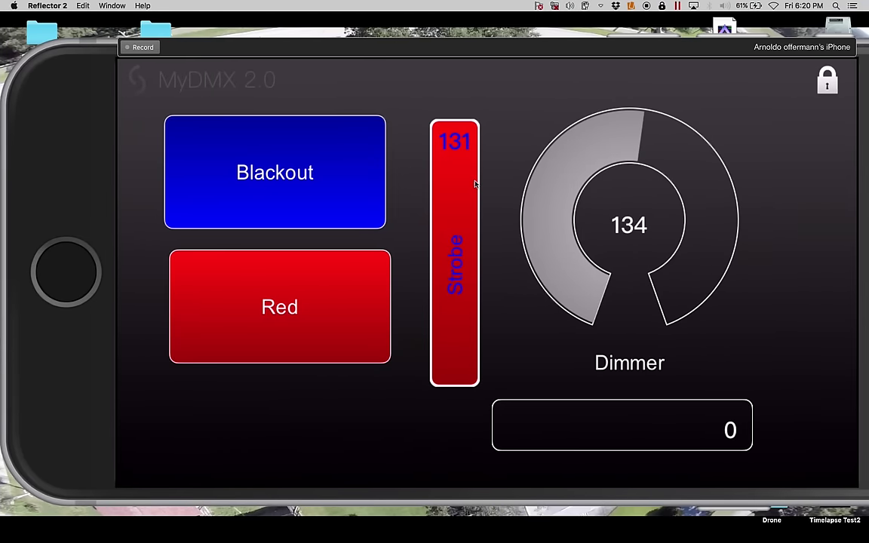
Switch back to the MyDMX 2.0 window.
key(ctrl+Left)
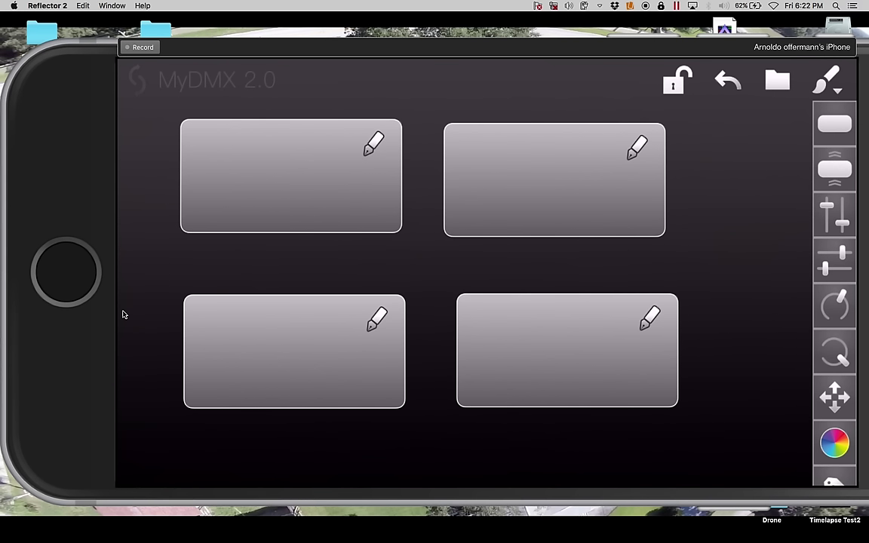
Switch spaces back to MyDMX 2.0's Live view with its three scenes.
key(ctrl+Left)
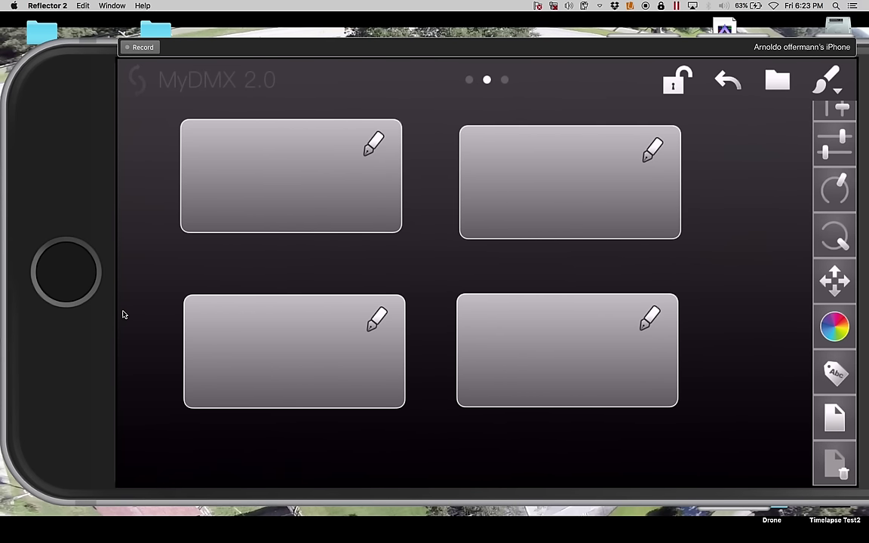
key(ctrl+Left)
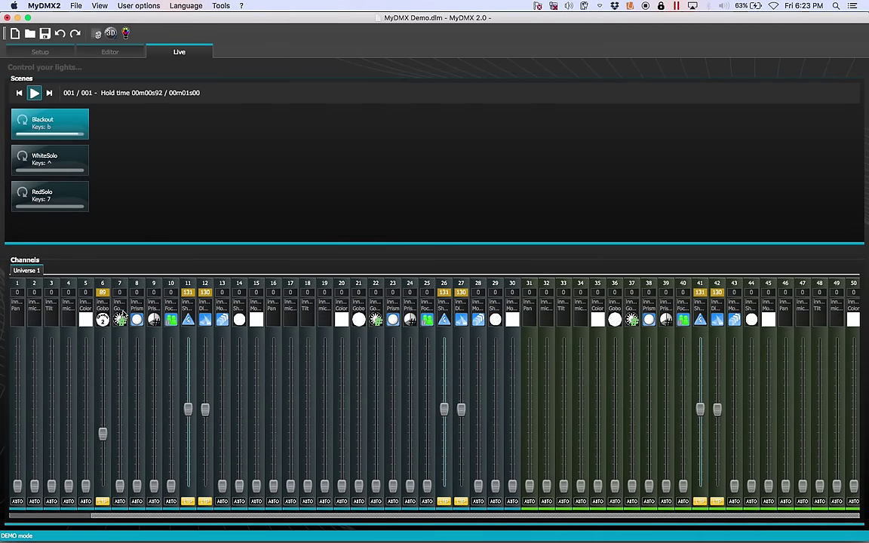